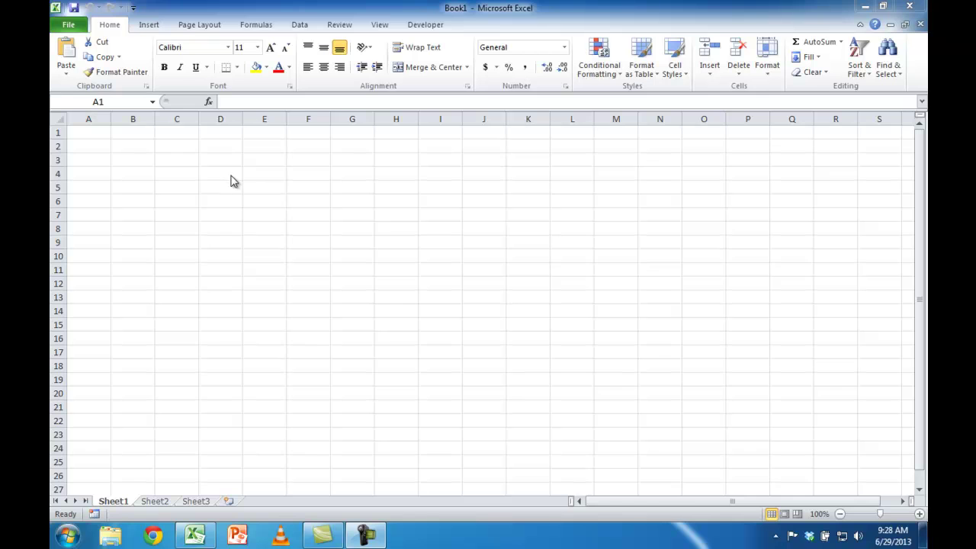
Turn on Wrap Text for the whole of row 1.
click(79, 132)
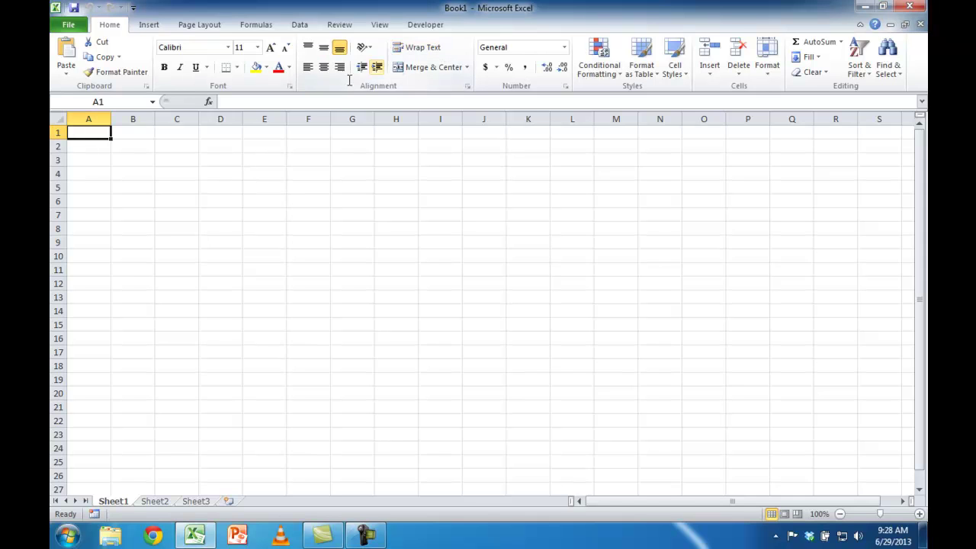
click(57, 131)
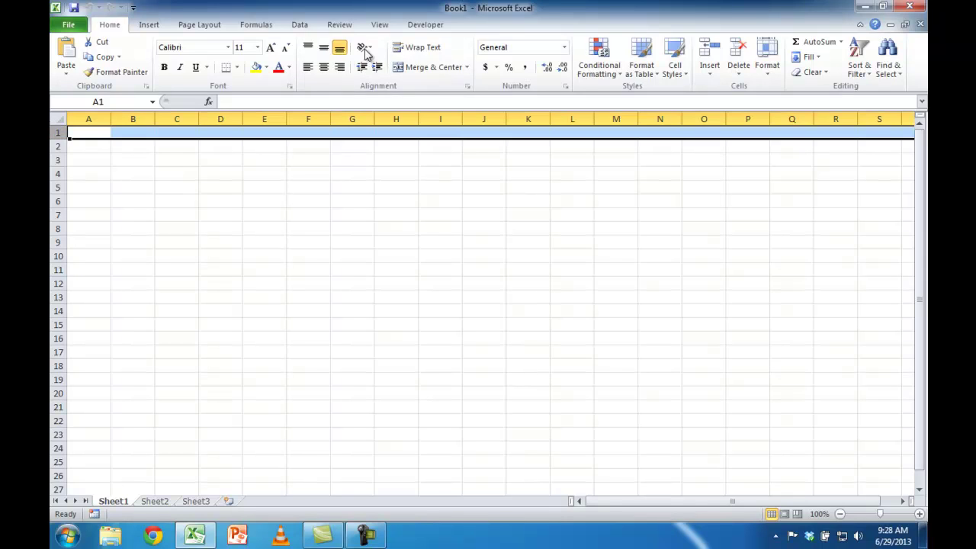
click(408, 49)
click(92, 150)
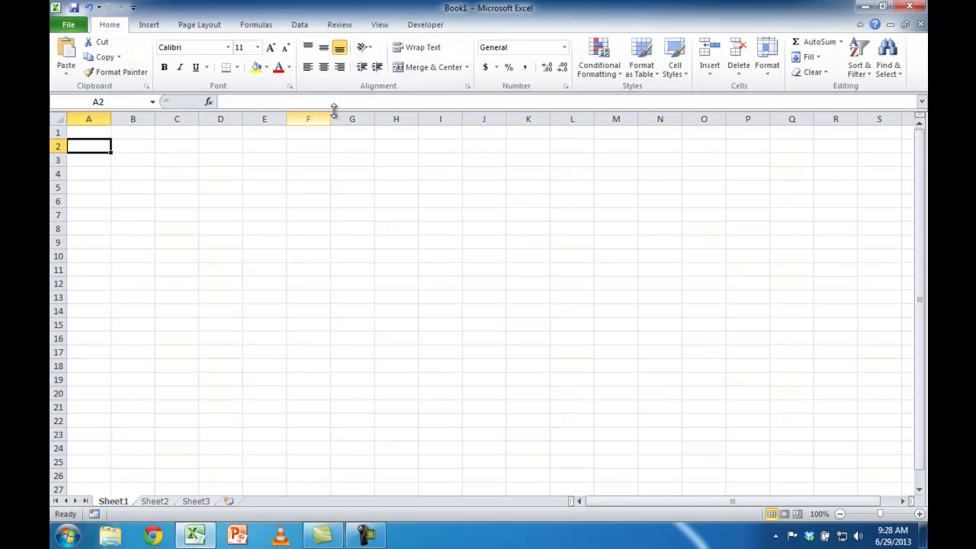
Enter long sample text in A1 and A2 to test the wrapping.
click(84, 135)
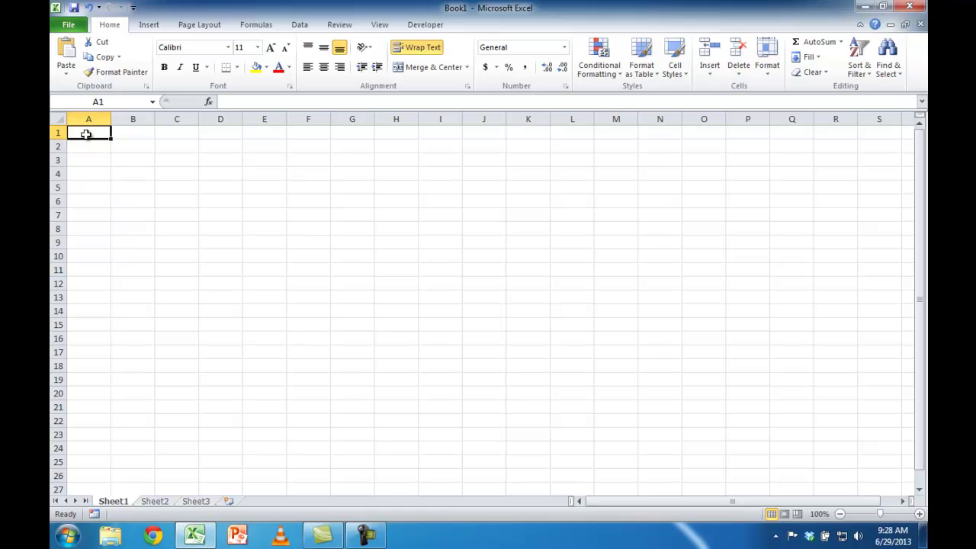
text(alfjlasjfjalk;fjkl;asdjfajfldk)
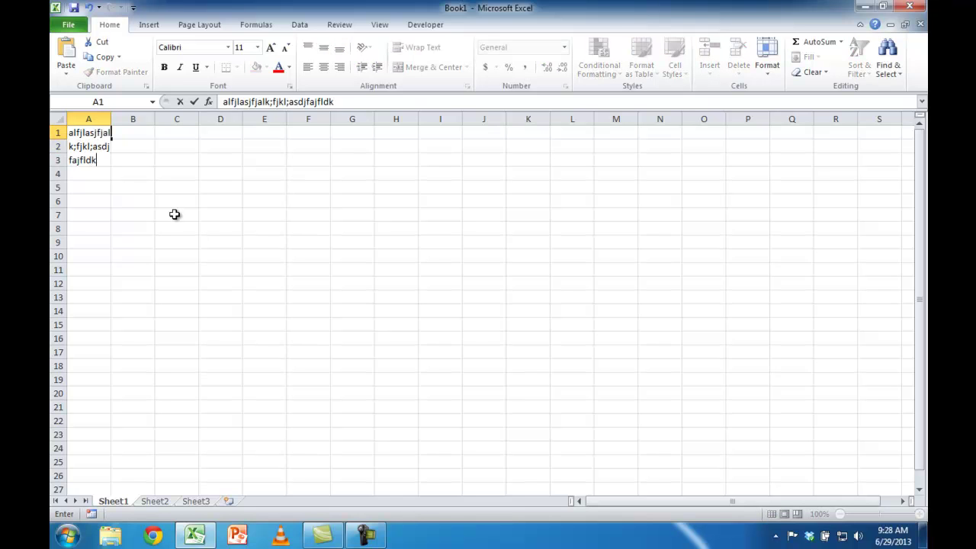
key(Return)
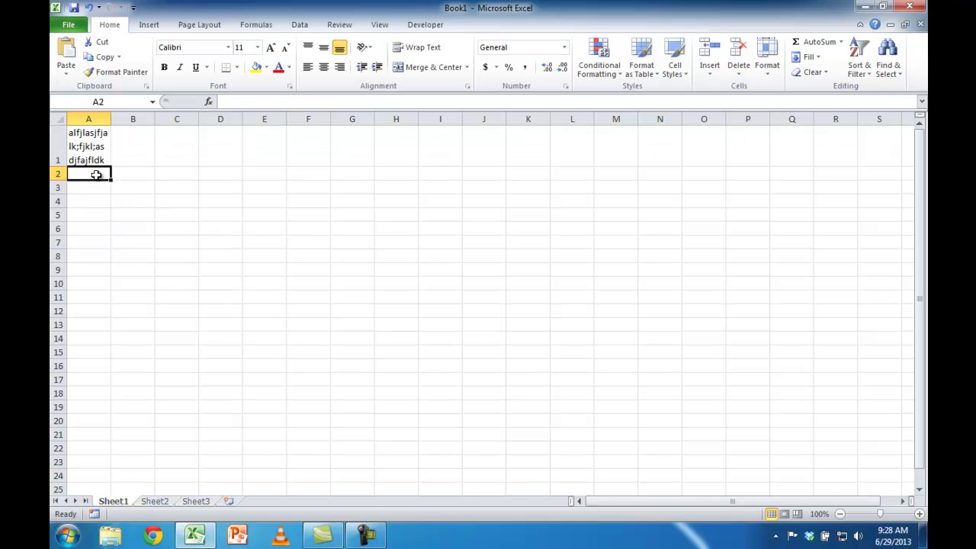
text(afadsfadsfadsfasfad)
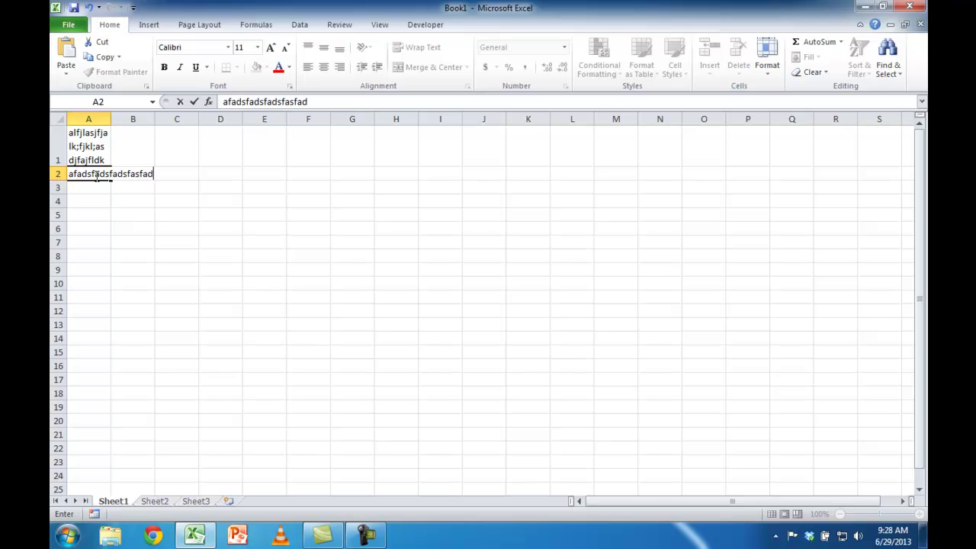
key(Return)
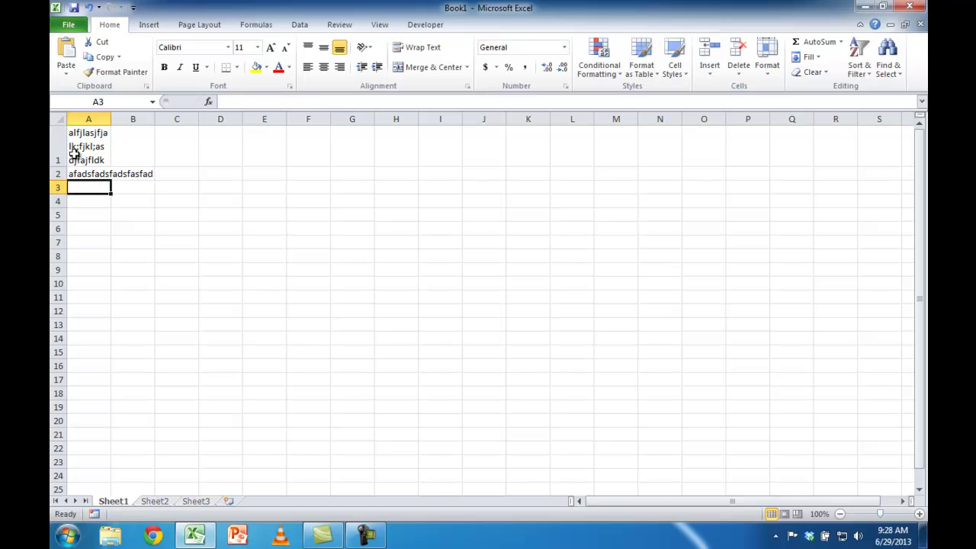
Delete the sample text from A1 and A2 so the sheet is empty.
click(80, 149)
key(BackSpace)
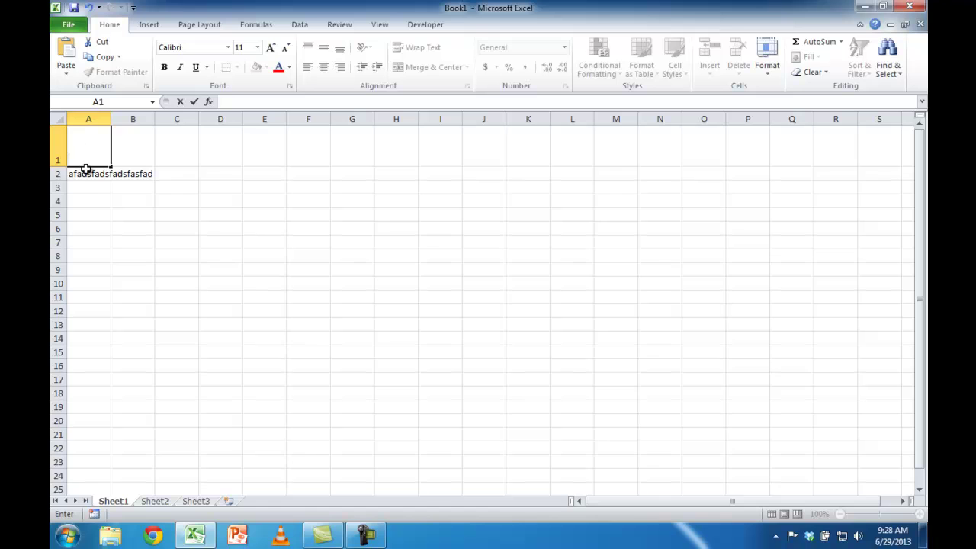
drag(92, 175, 91, 176)
key(BackSpace)
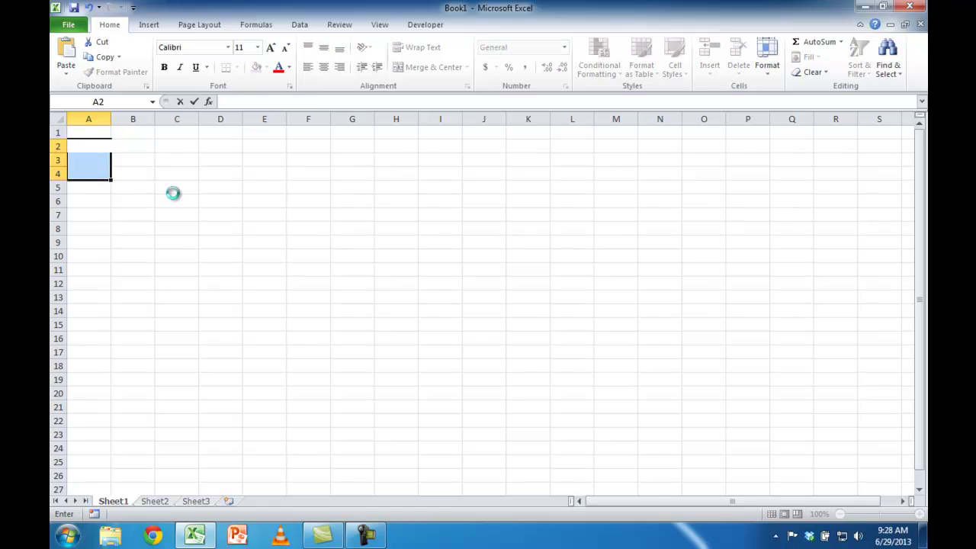
click(176, 189)
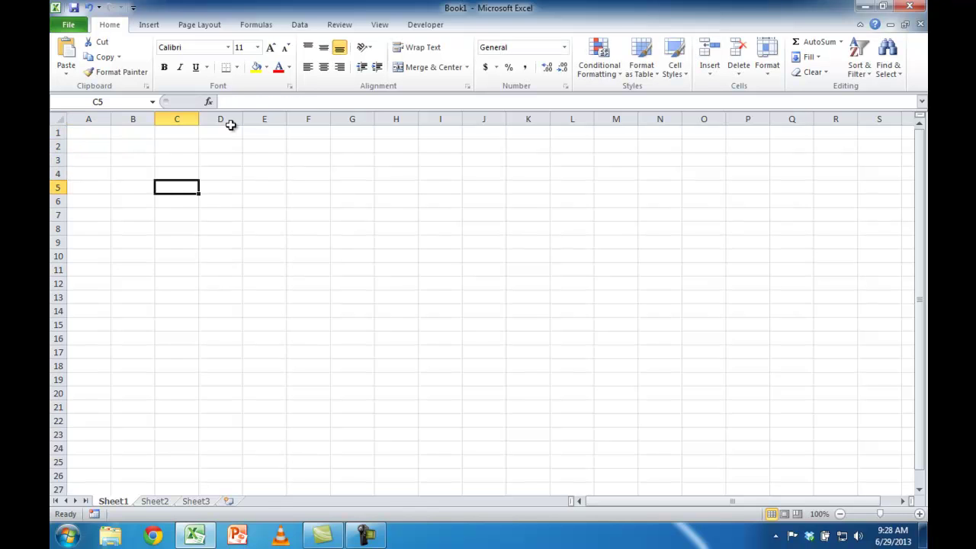
click(84, 131)
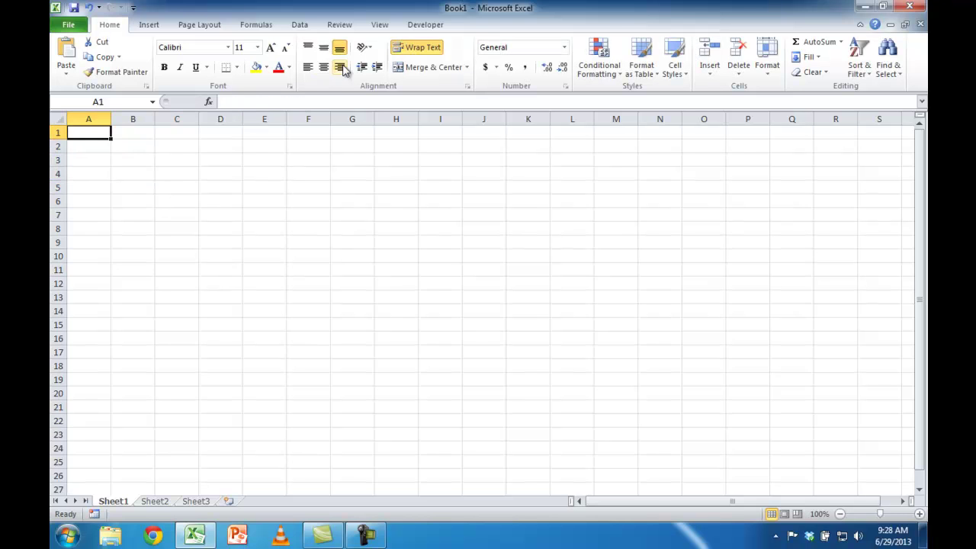
click(87, 146)
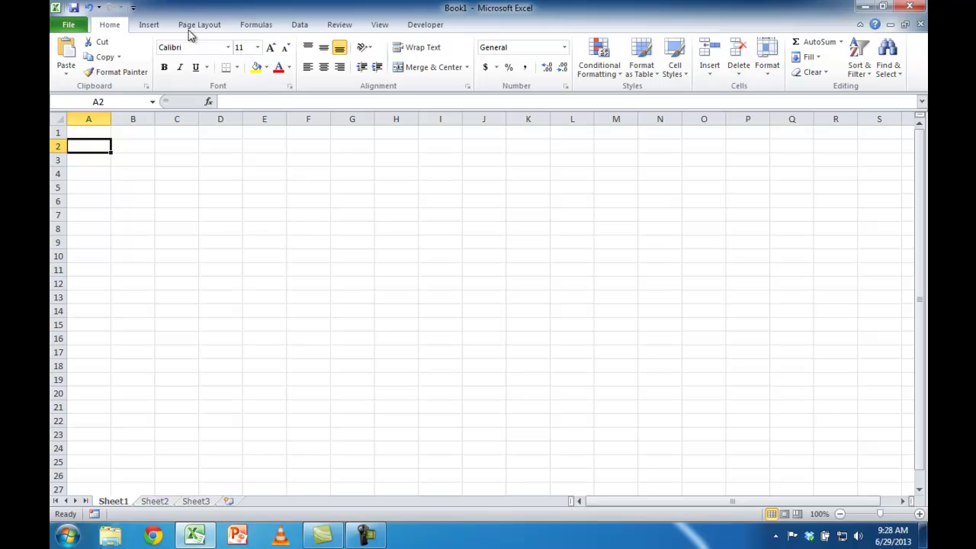
Draw a rectangle in the middle of the sheet from Insert > Shapes.
click(151, 29)
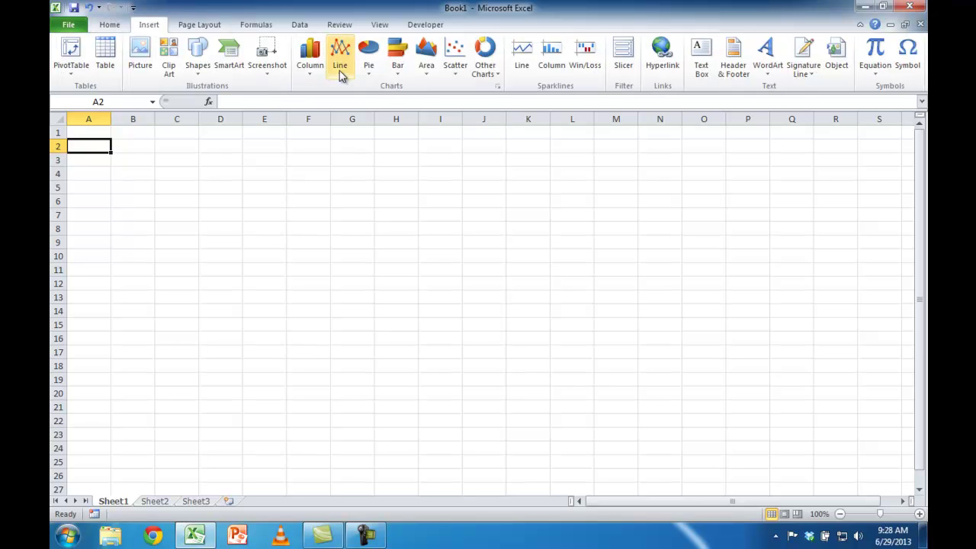
click(200, 61)
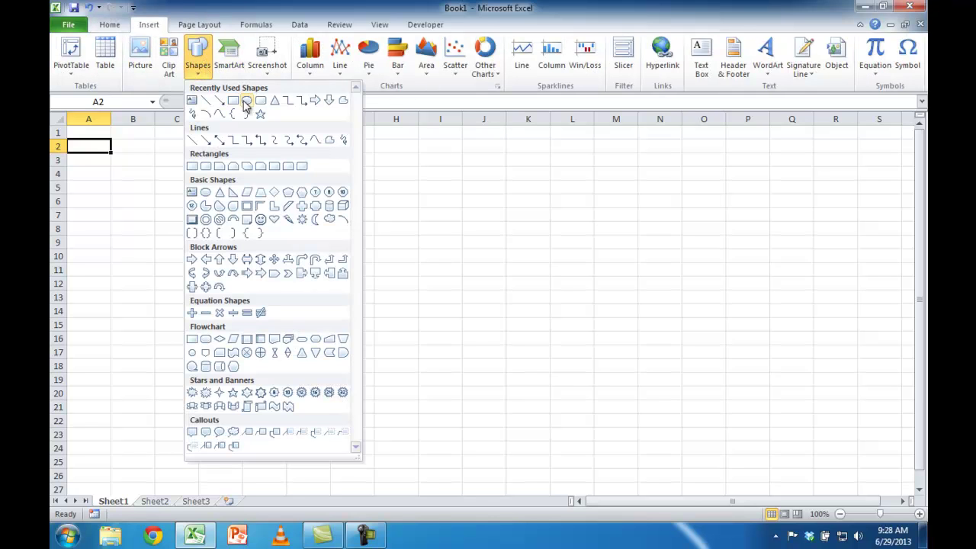
click(231, 98)
mouse_move(348, 227)
mouse_down()
mouse_move(534, 312)
mouse_move(549, 332)
mouse_up()
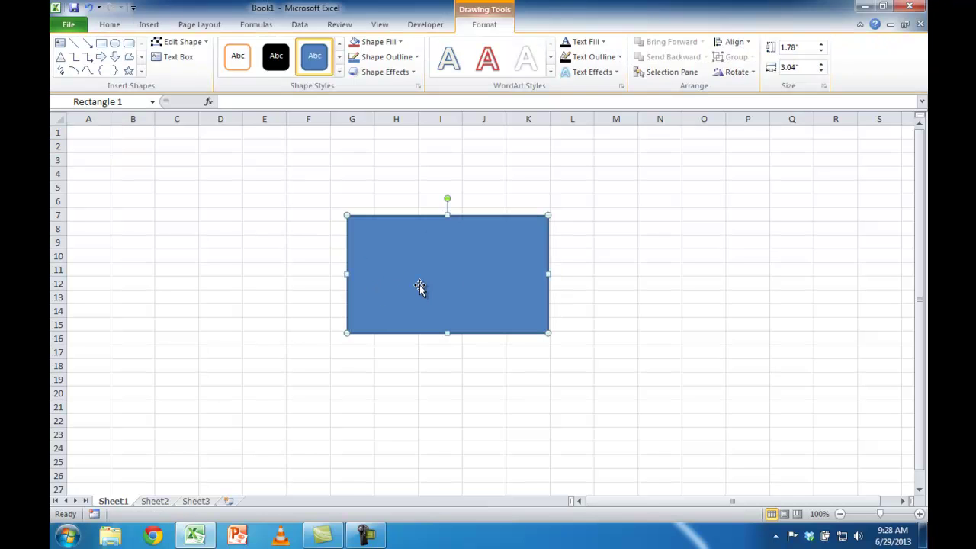
Give the rectangle the orange shape style and set it as the default shape.
click(339, 73)
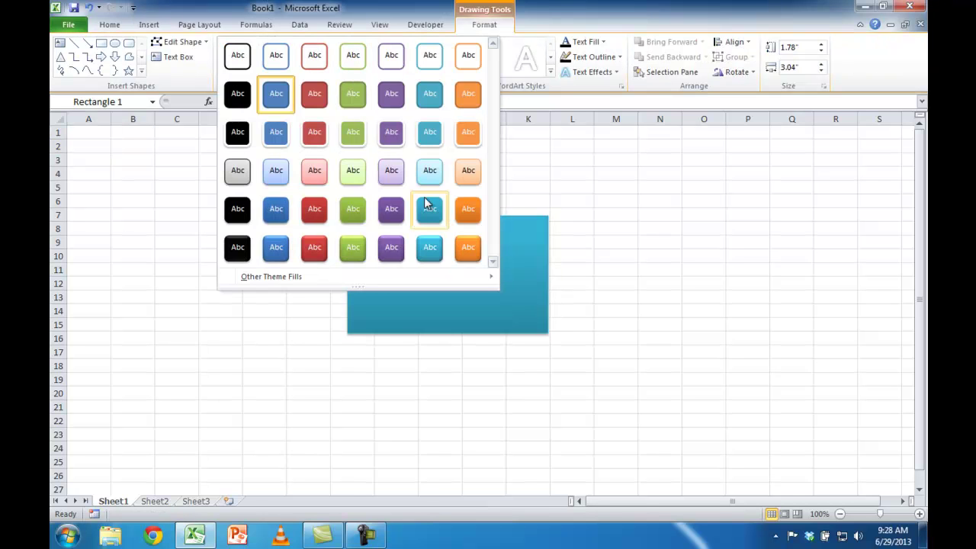
click(462, 251)
right_click(548, 259)
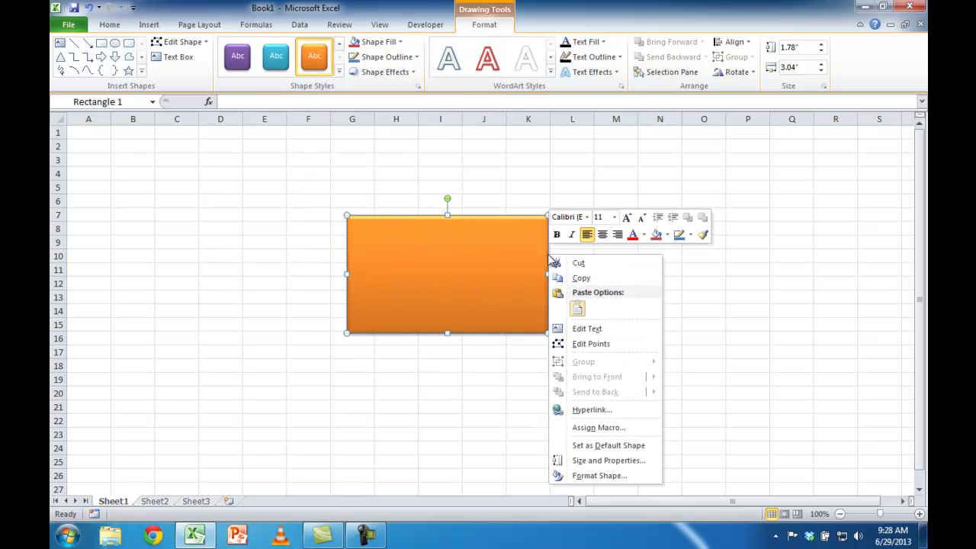
click(619, 452)
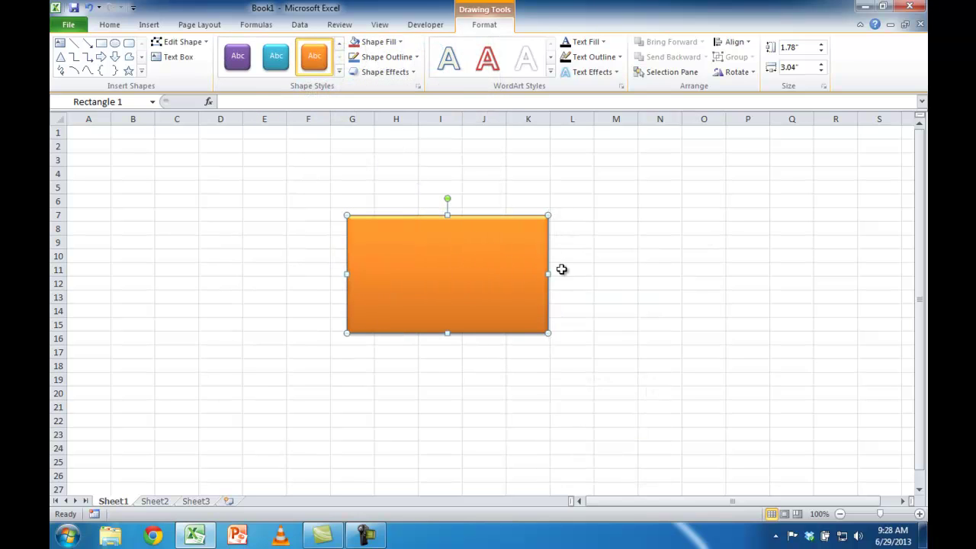
key(Delete)
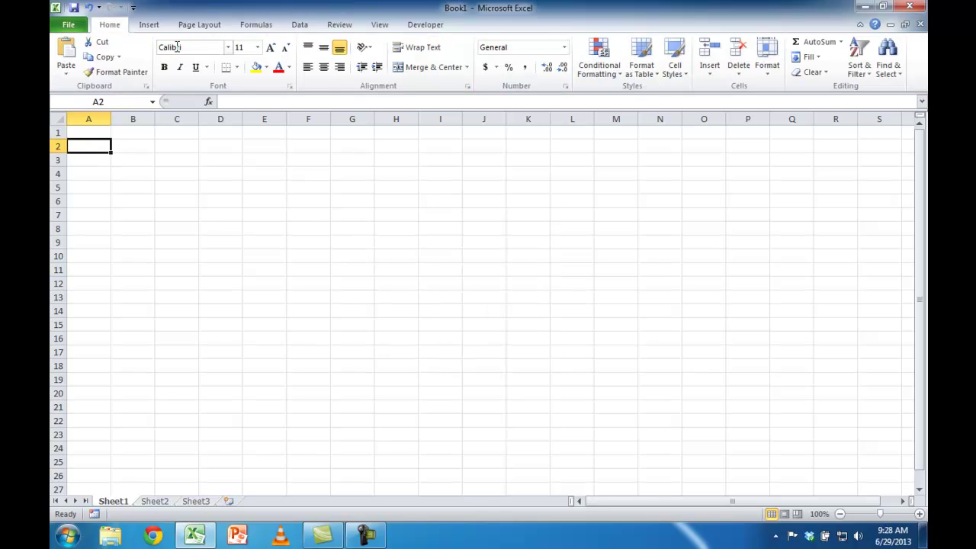
click(150, 27)
click(198, 67)
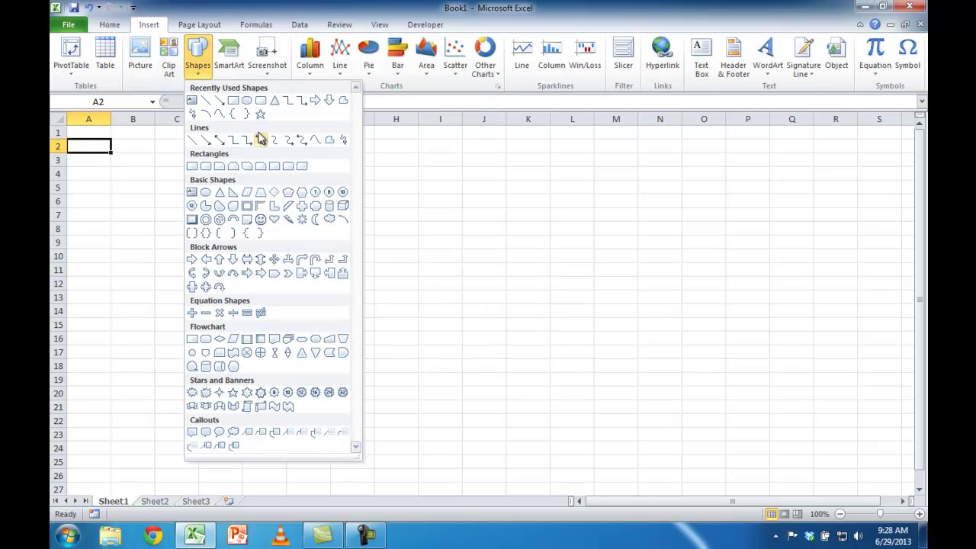
click(245, 102)
drag(395, 212, 532, 330)
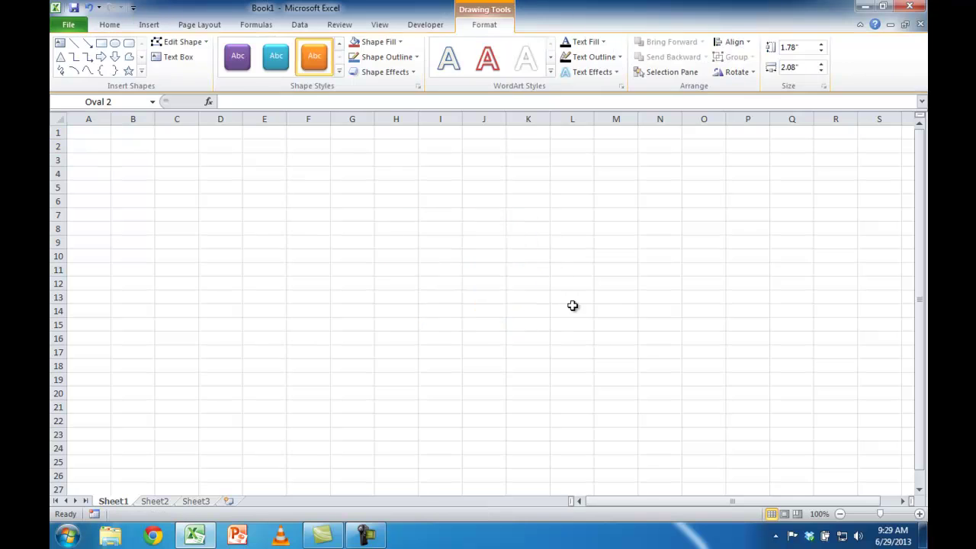
click(152, 28)
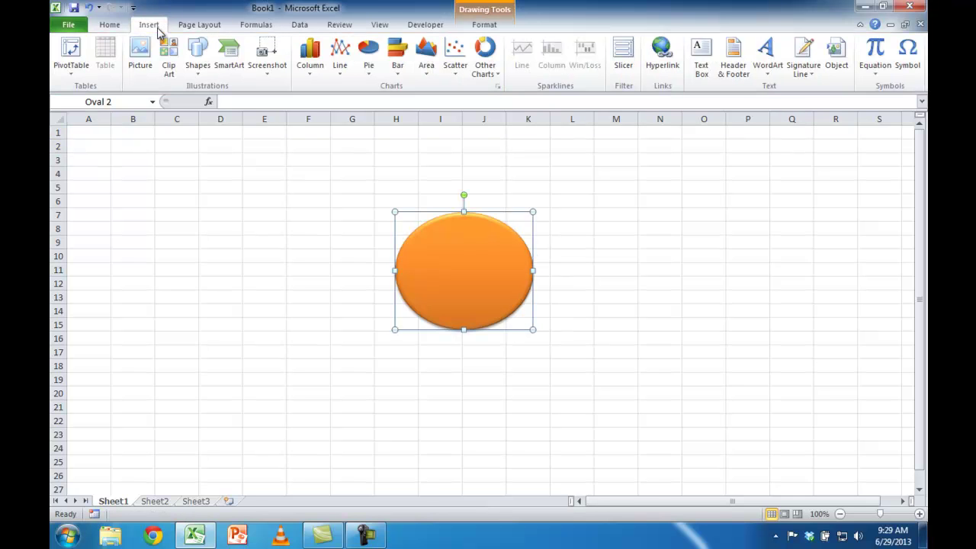
click(197, 55)
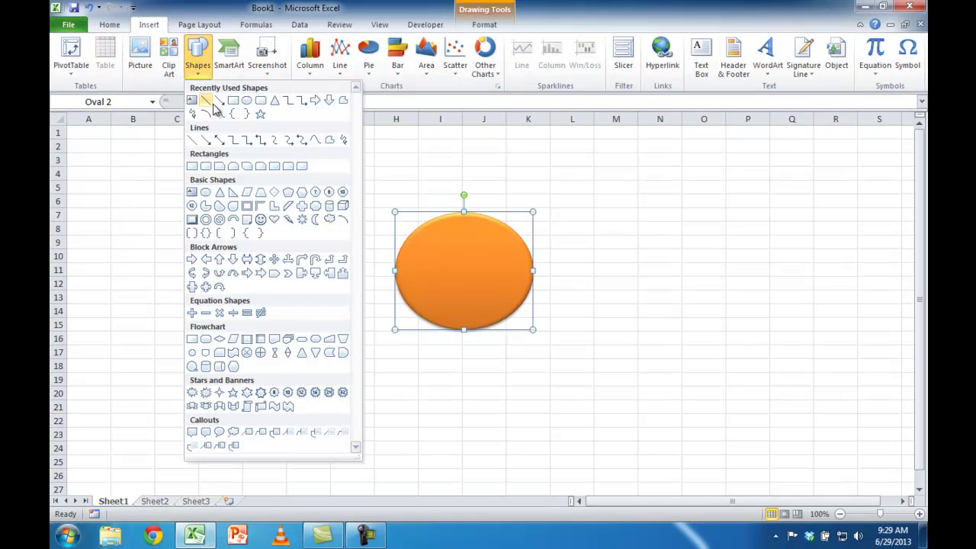
click(233, 100)
drag(146, 184, 310, 309)
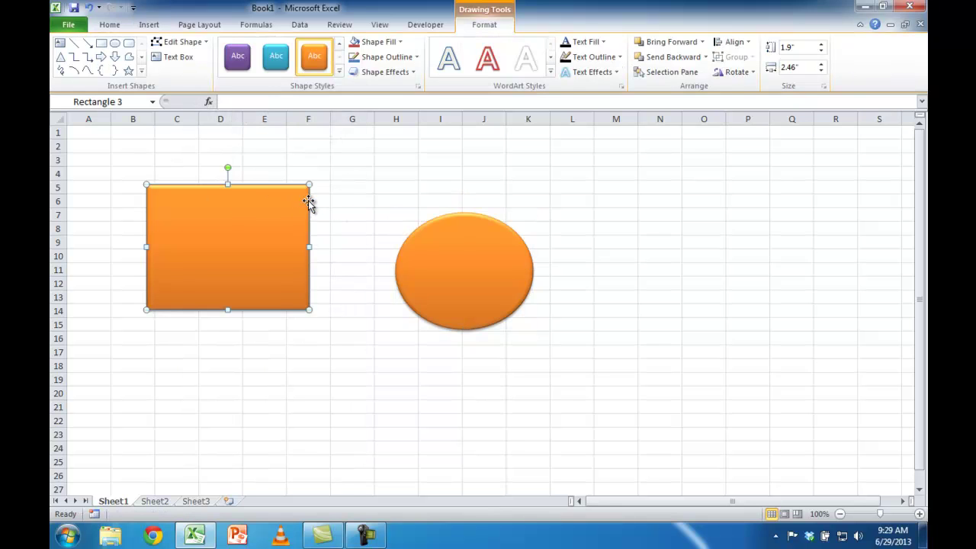
key(Delete)
click(433, 237)
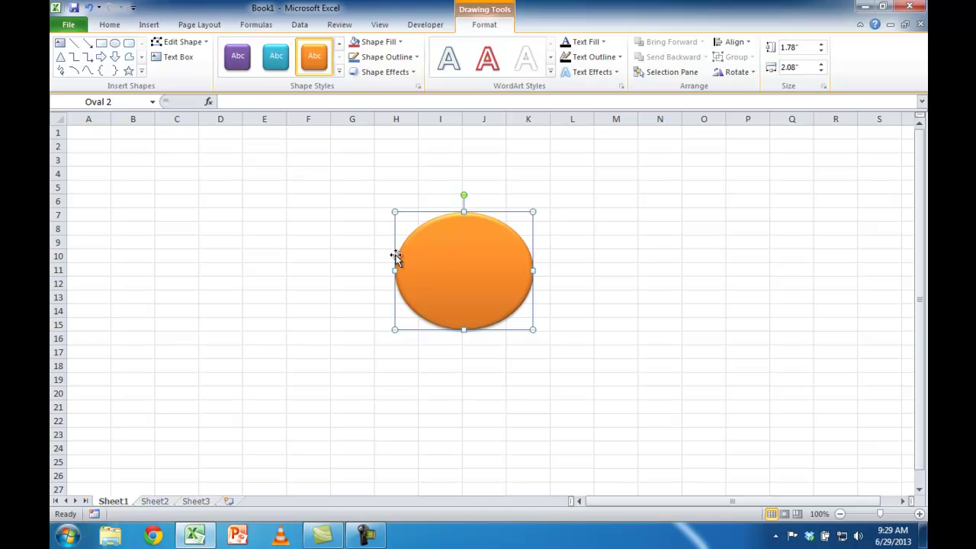
key(Delete)
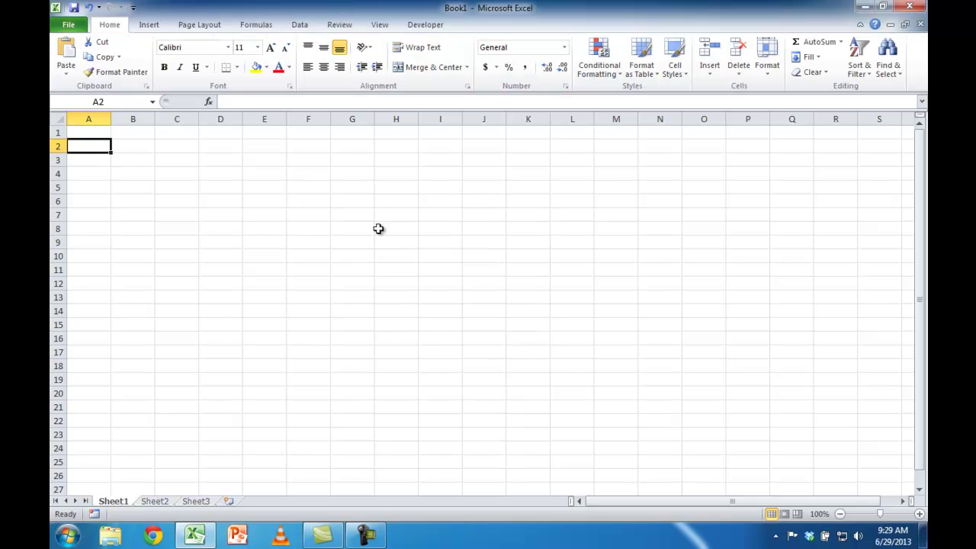
In Save As, choose Excel Template as the file type and rename Book1 to Book.
click(79, 135)
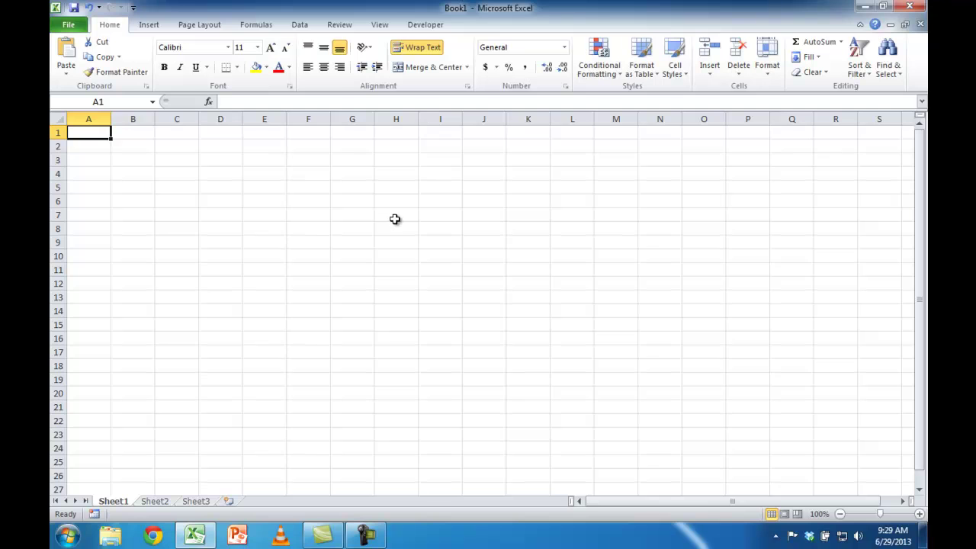
click(68, 25)
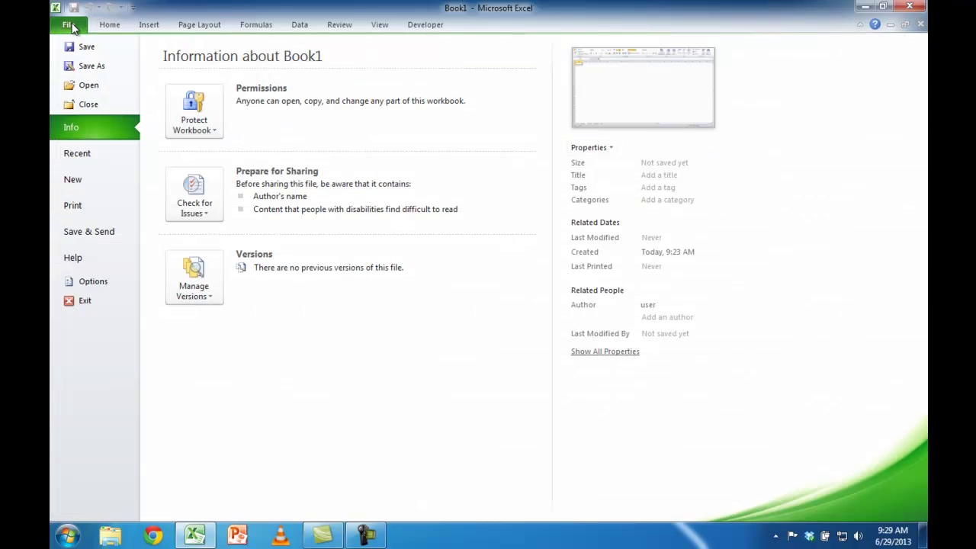
click(92, 66)
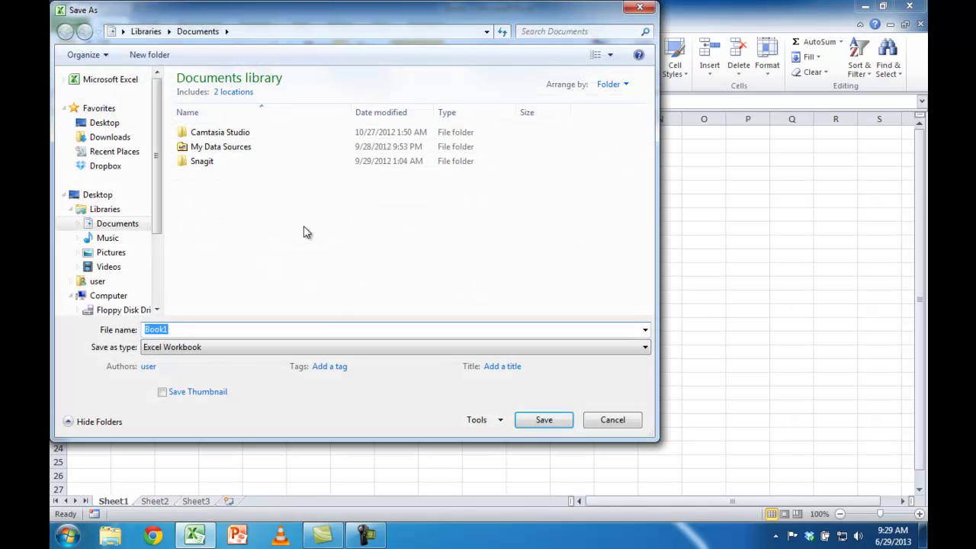
click(179, 348)
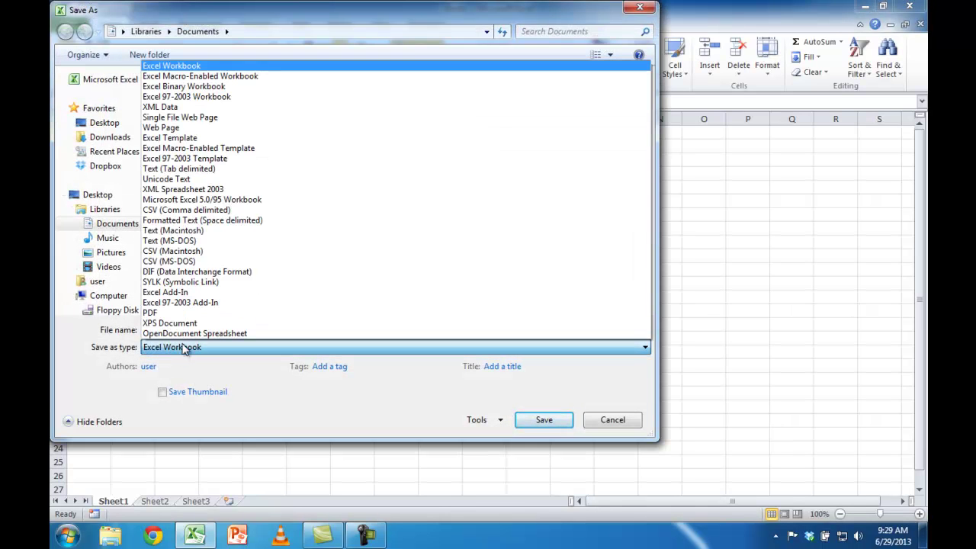
click(188, 143)
double_click(181, 328)
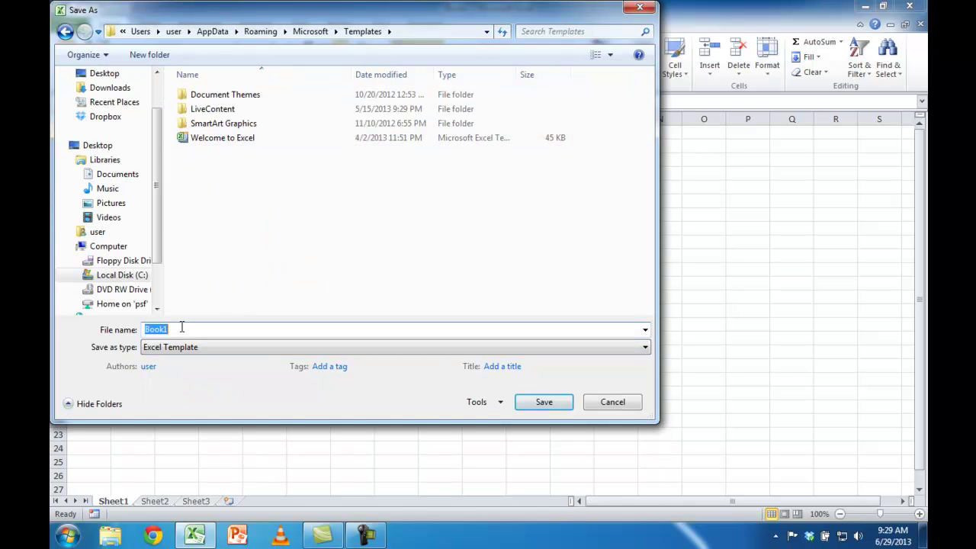
click(181, 328)
Find XLSTART via Start search 'xlsta', copy its folder path, then close it.
click(67, 537)
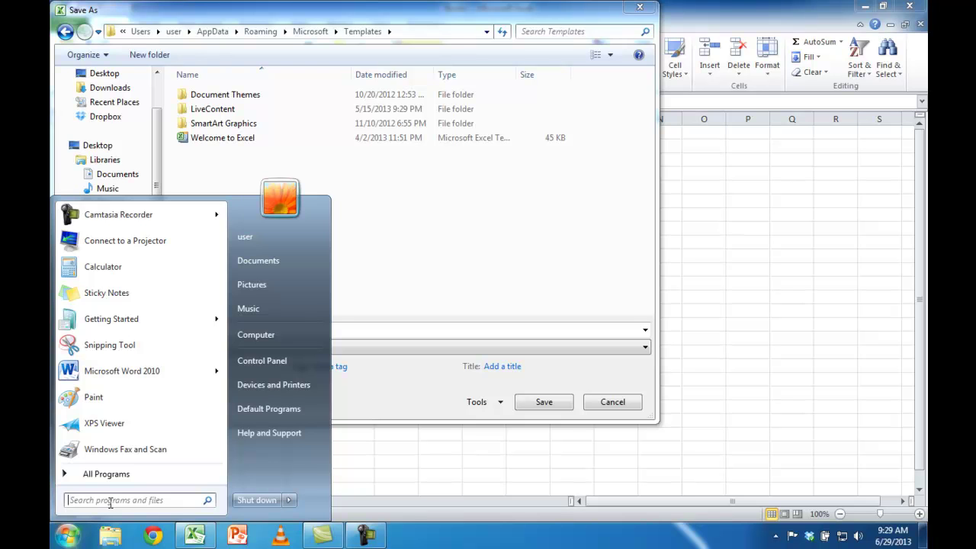
text(xlstart)
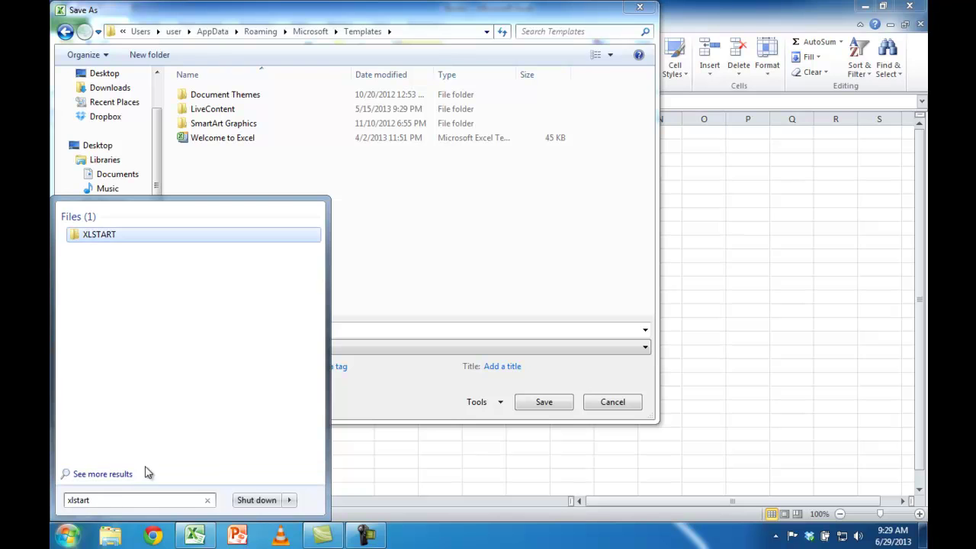
click(102, 238)
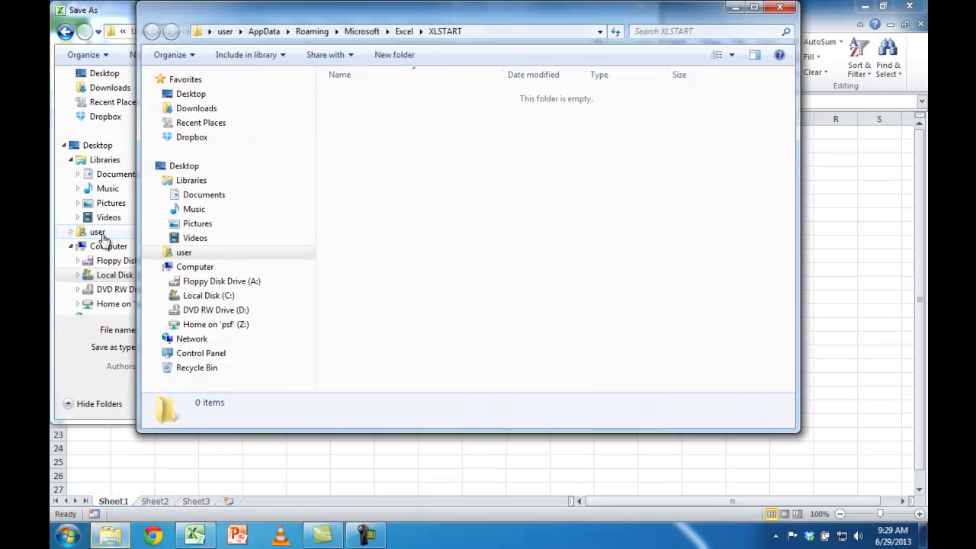
click(493, 31)
key(ctrl+c)
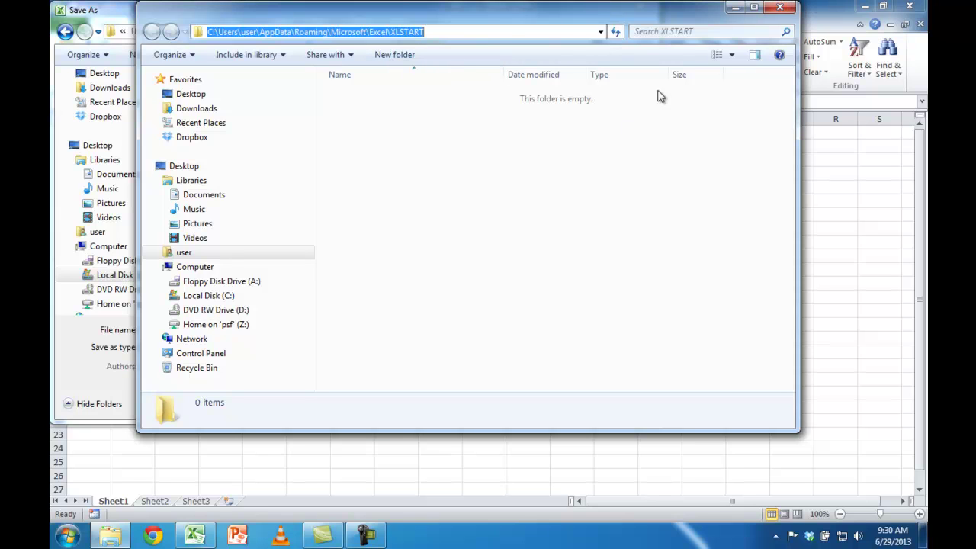
click(777, 9)
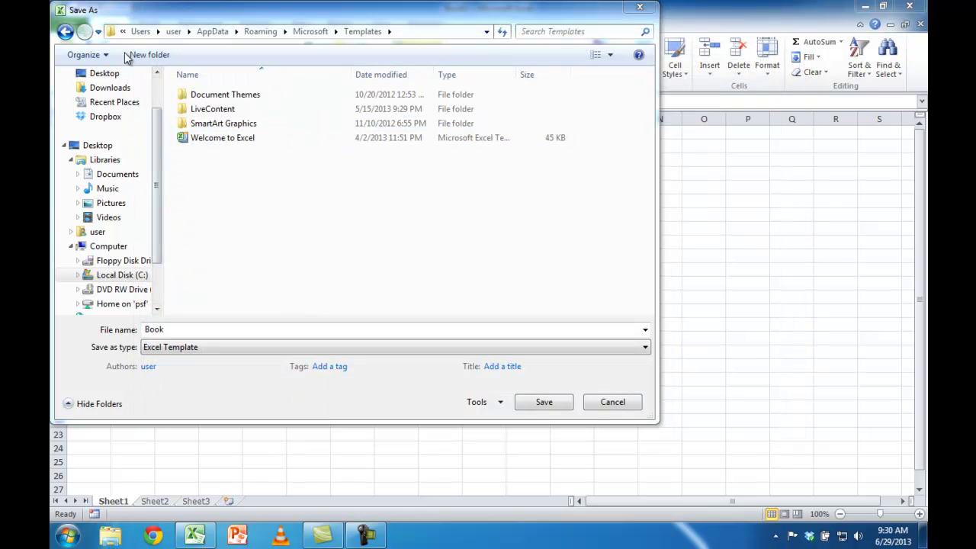
Paste the XLSTART path into the Save As address bar and save the Book template there.
click(404, 33)
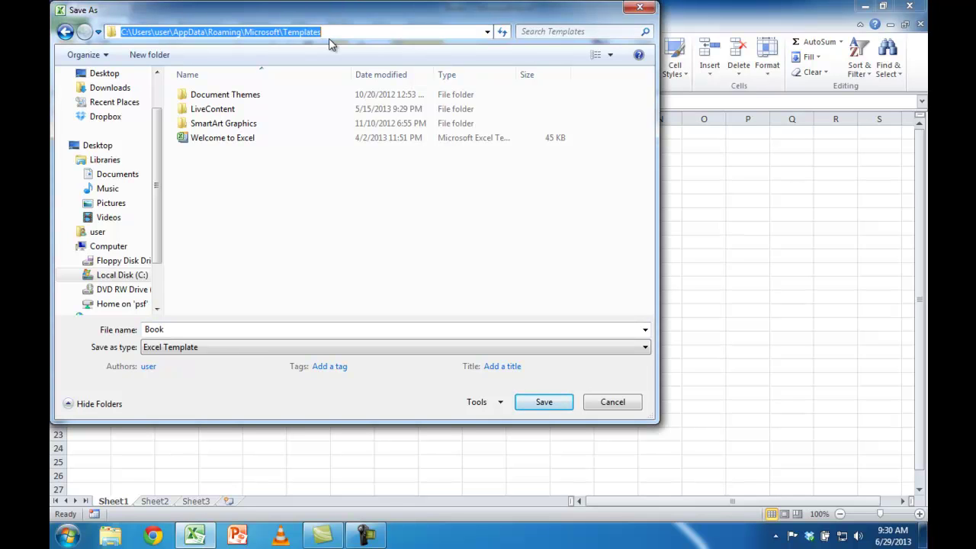
key(ctrl+v)
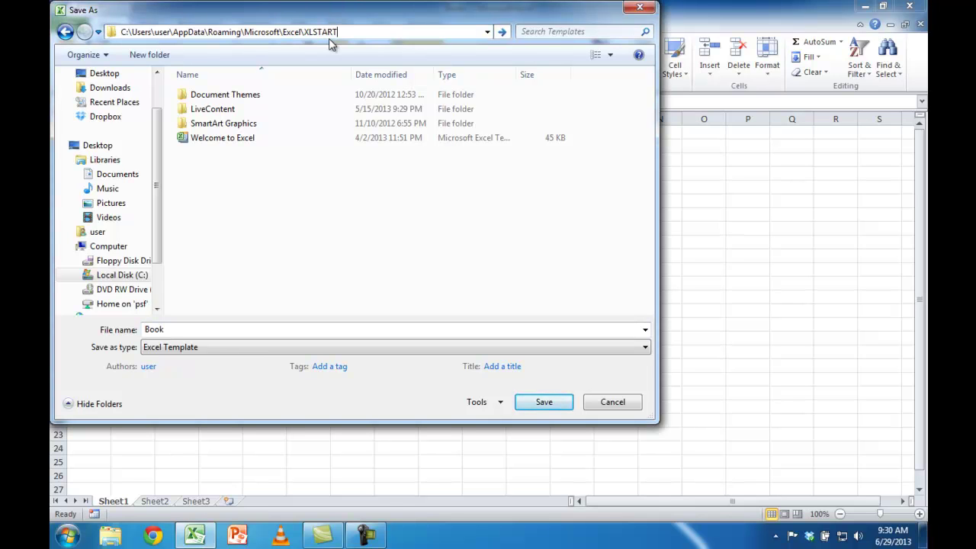
key(Return)
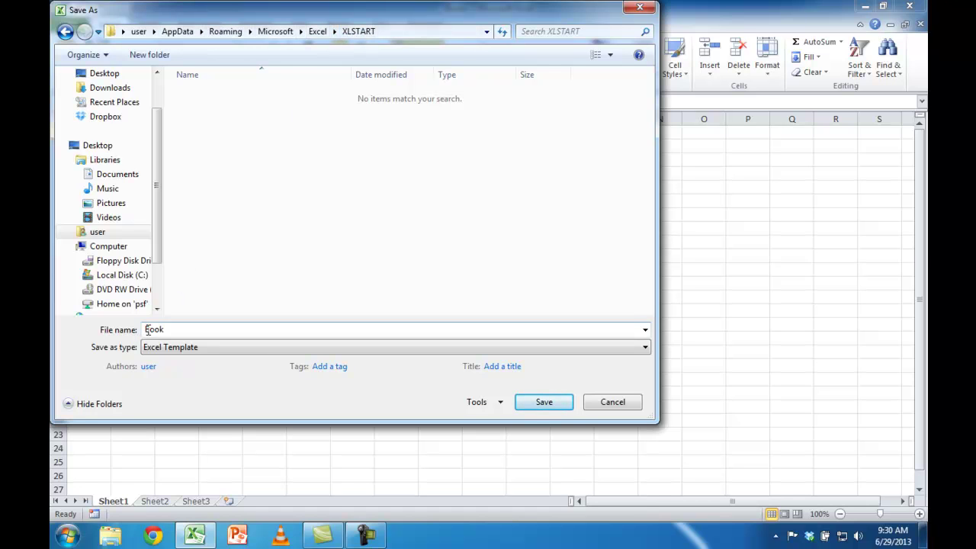
click(547, 404)
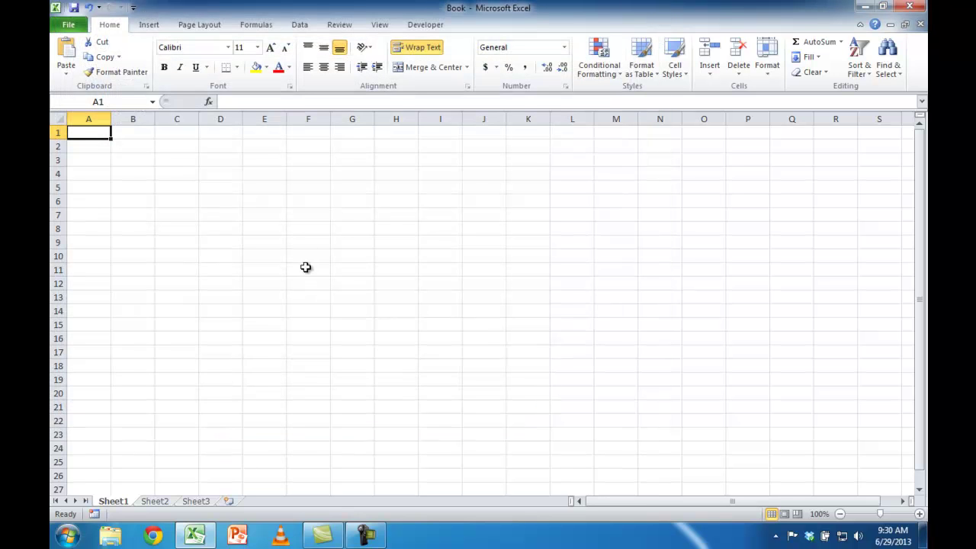
Close Excel and relaunch it from the taskbar.
right_click(582, 13)
click(626, 96)
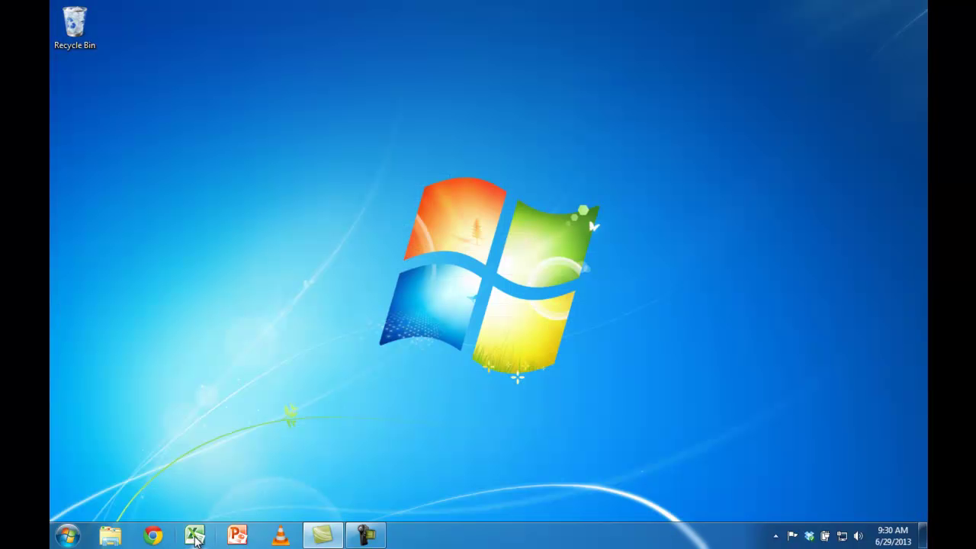
click(195, 536)
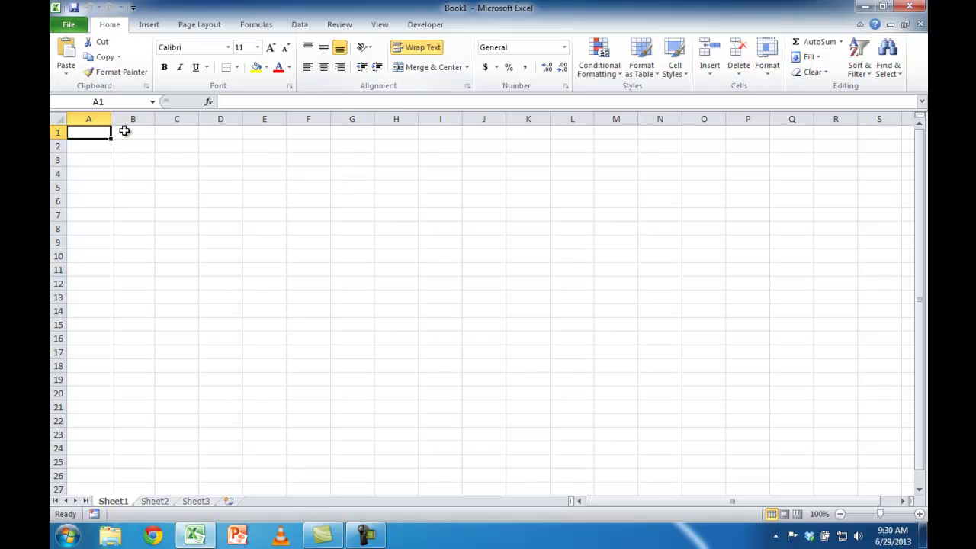
Type long sample text in A1 and A2, confirming A1 wraps and A2 overflows.
text(adsfsdafasdfasf)
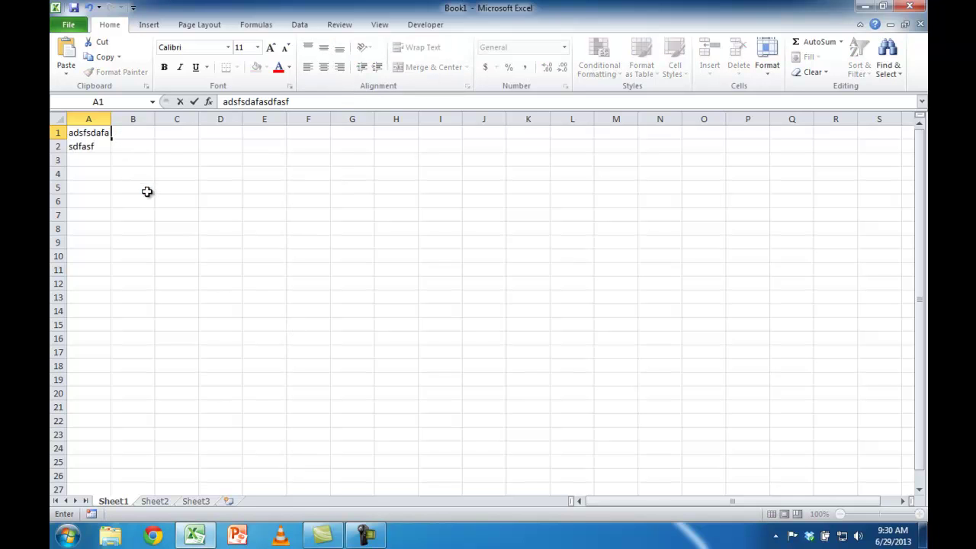
drag(145, 191, 146, 203)
click(89, 159)
text(afdasdfasdfadsfasdf)
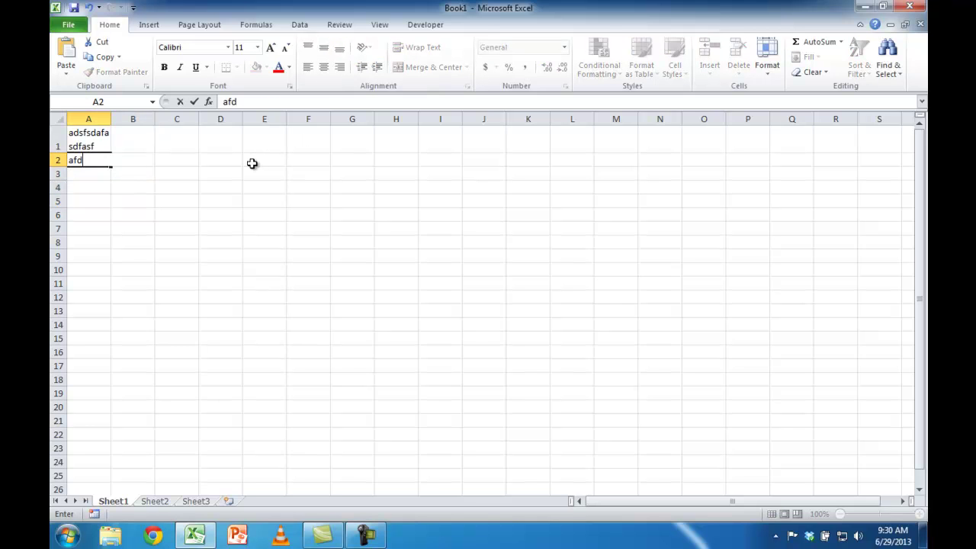
click(272, 252)
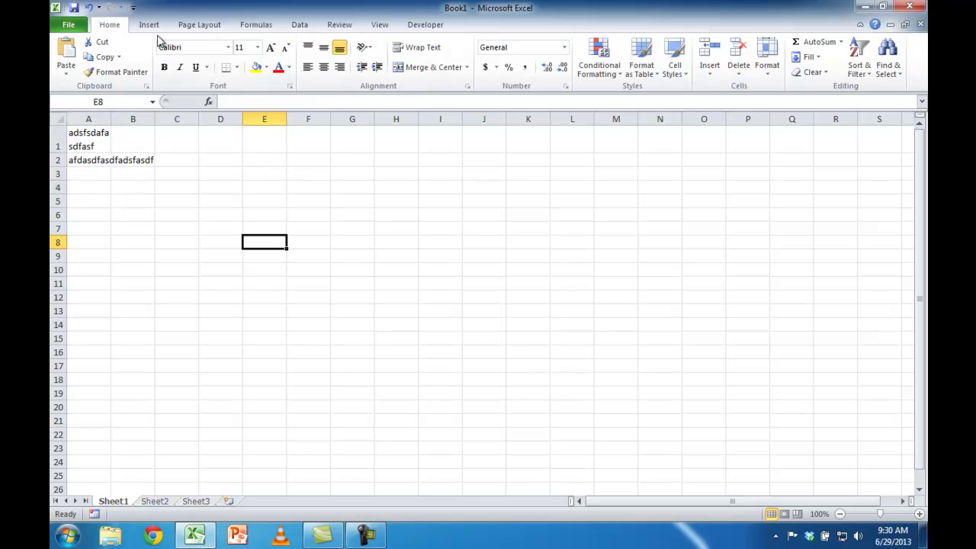
click(149, 24)
click(197, 52)
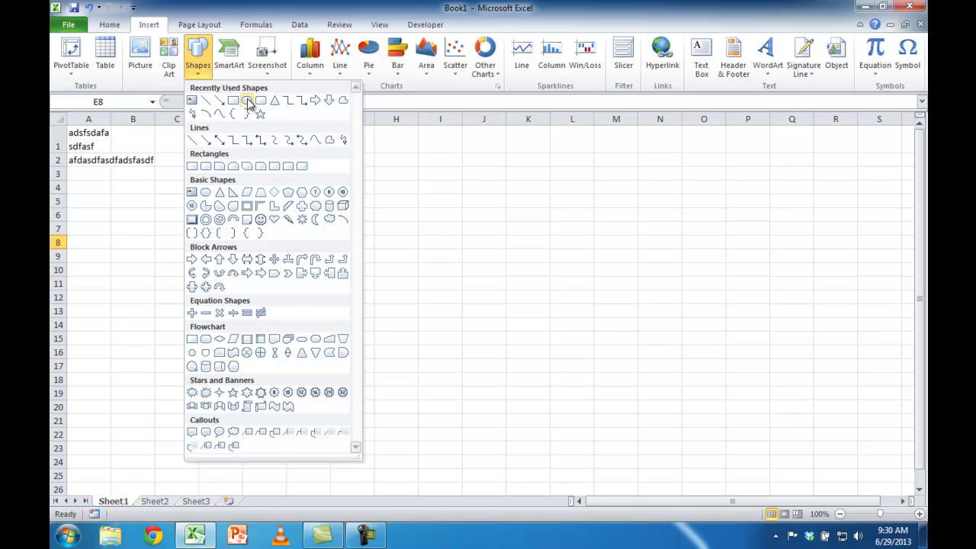
Draw an oval mid-sheet and a rounded rectangle to its left.
click(246, 100)
mouse_move(375, 205)
mouse_down()
mouse_move(425, 282)
mouse_move(552, 341)
mouse_up()
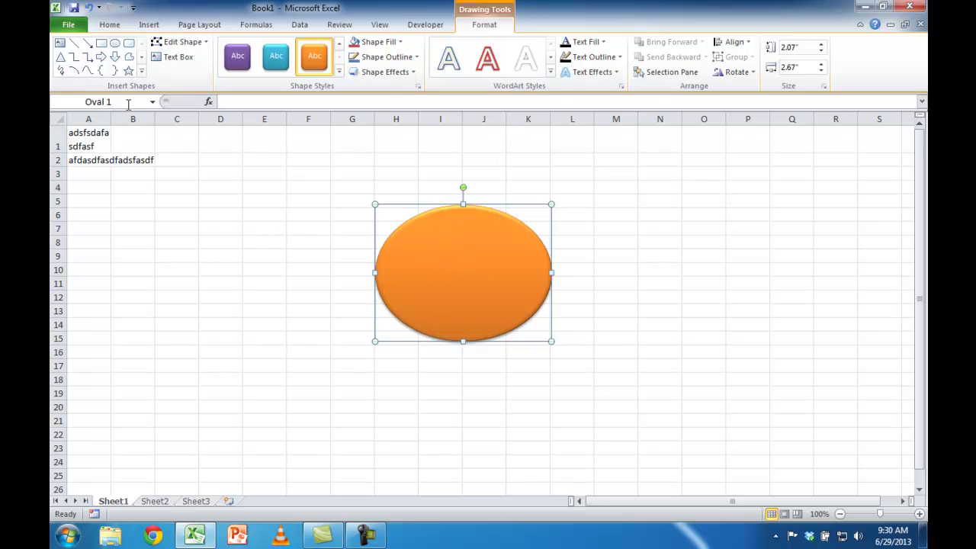
click(129, 43)
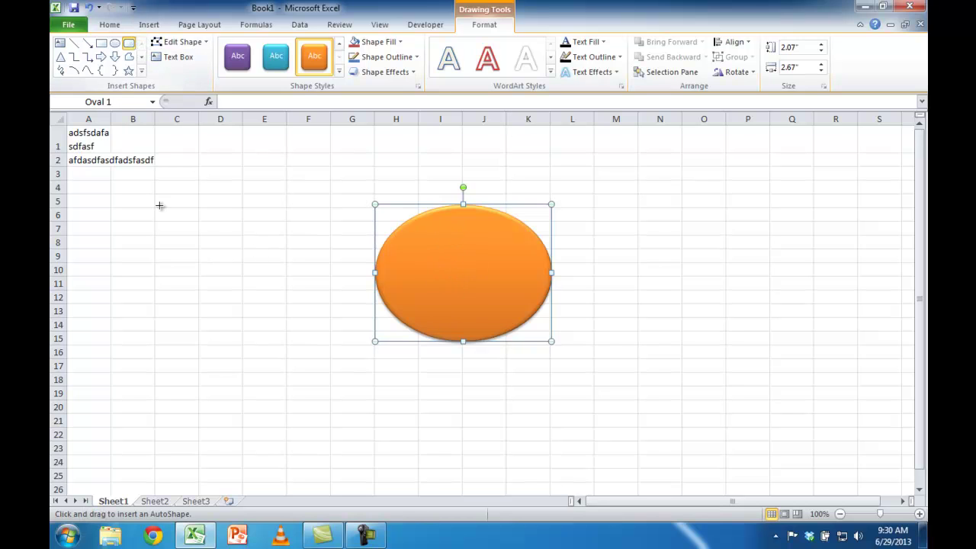
drag(141, 237, 325, 353)
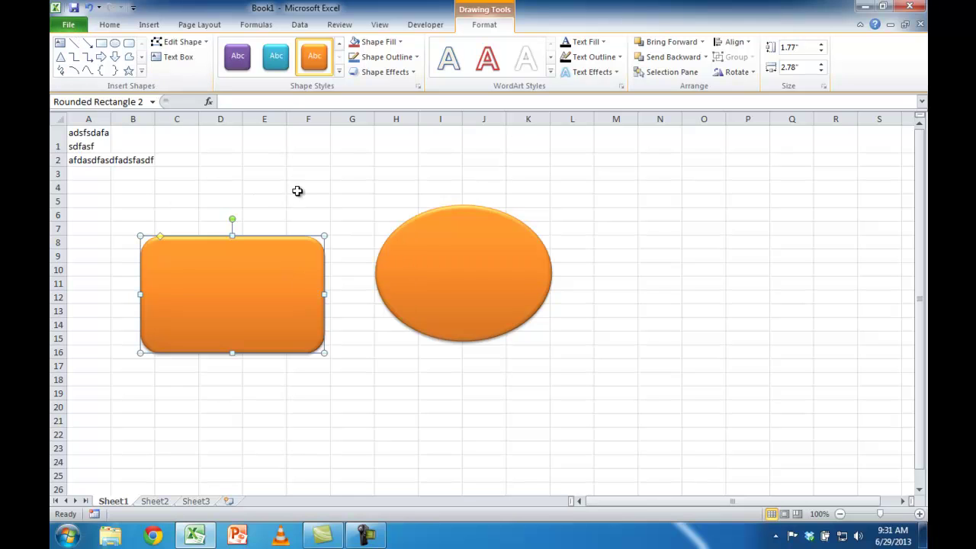
Create a new blank workbook from File > New.
click(68, 27)
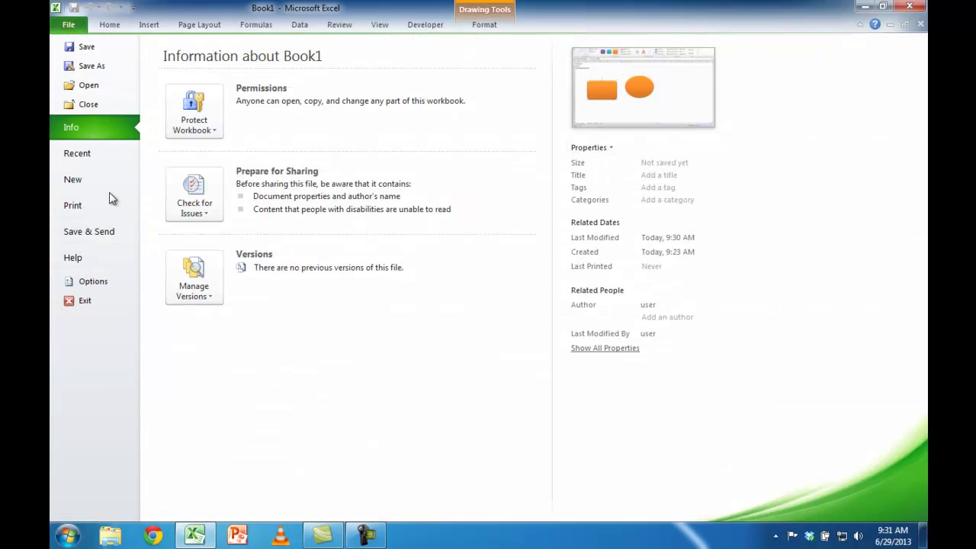
click(73, 180)
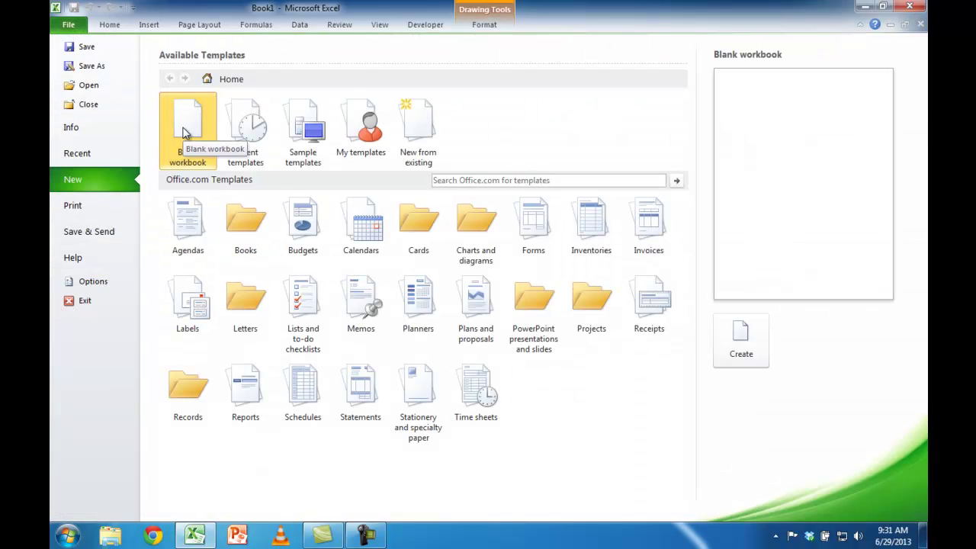
double_click(183, 132)
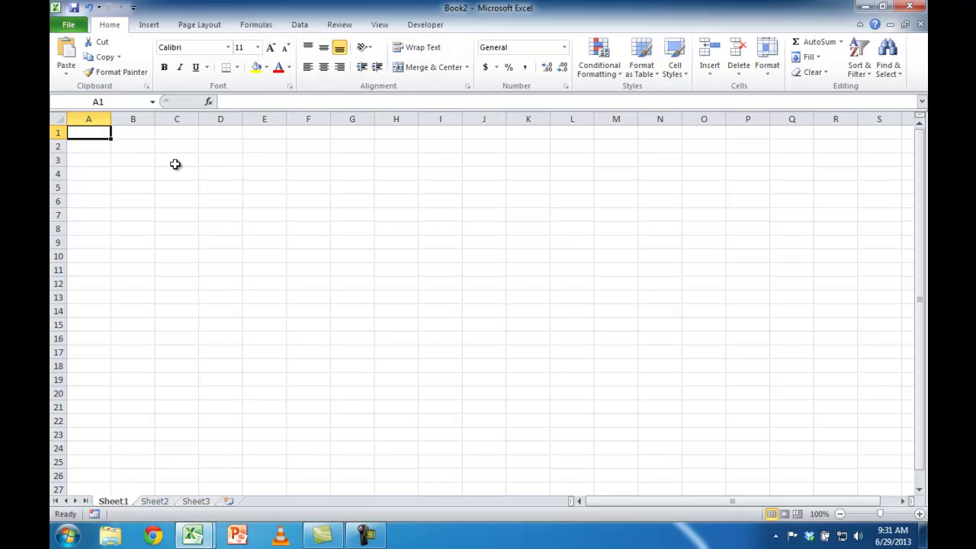
Select A1 and A2 in Book2 to check that wrapping is off.
click(89, 148)
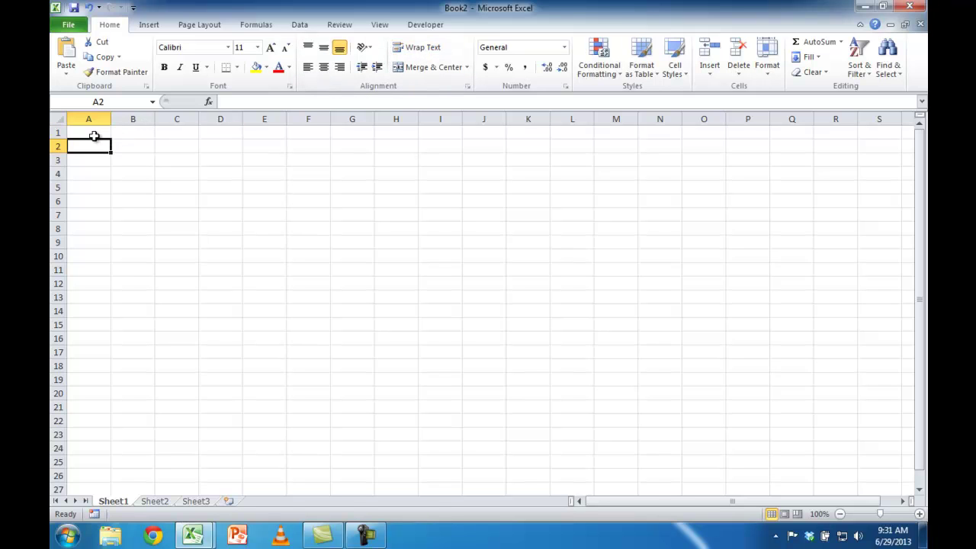
click(94, 137)
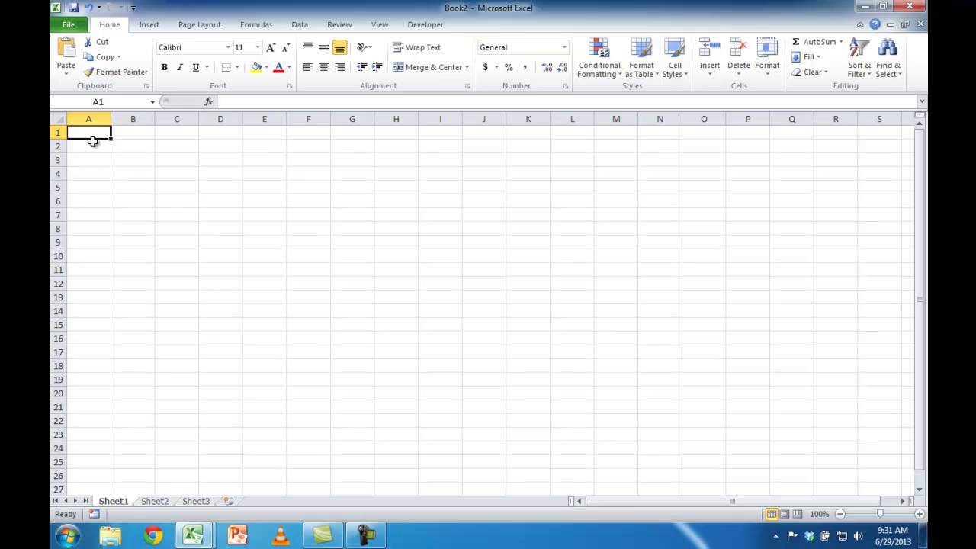
click(92, 146)
click(91, 136)
click(91, 145)
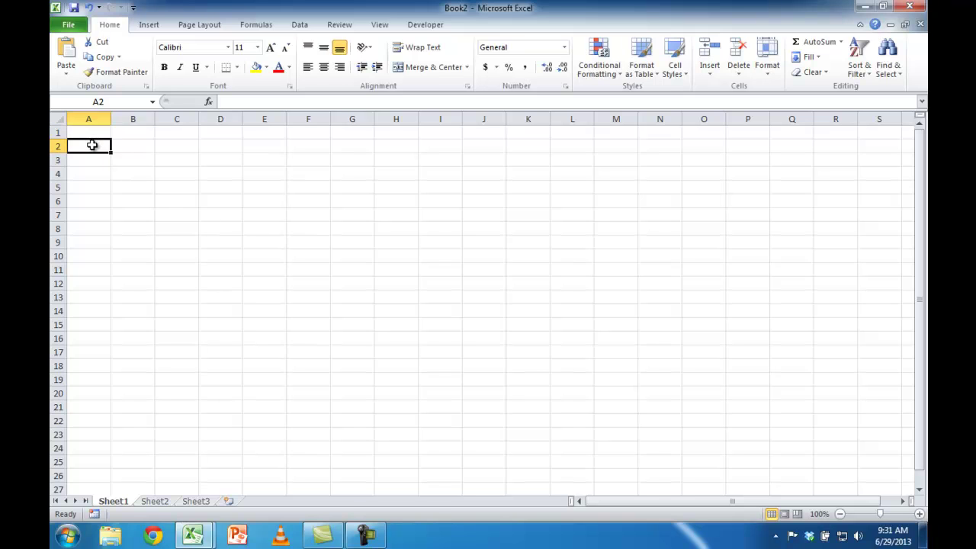
Open a new workbook with Ctrl+N and compare A1 and A2 wrapping.
click(394, 243)
key(ctrl+n)
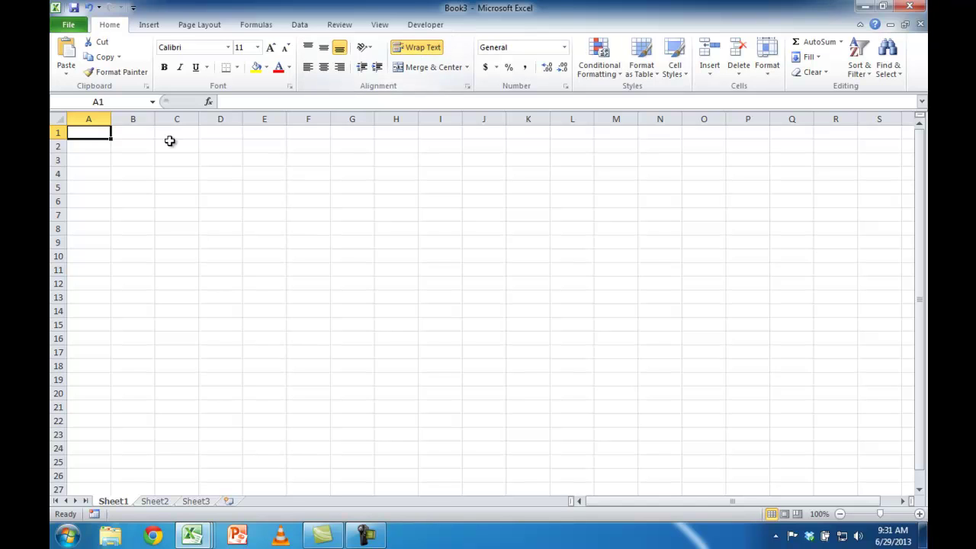
click(421, 53)
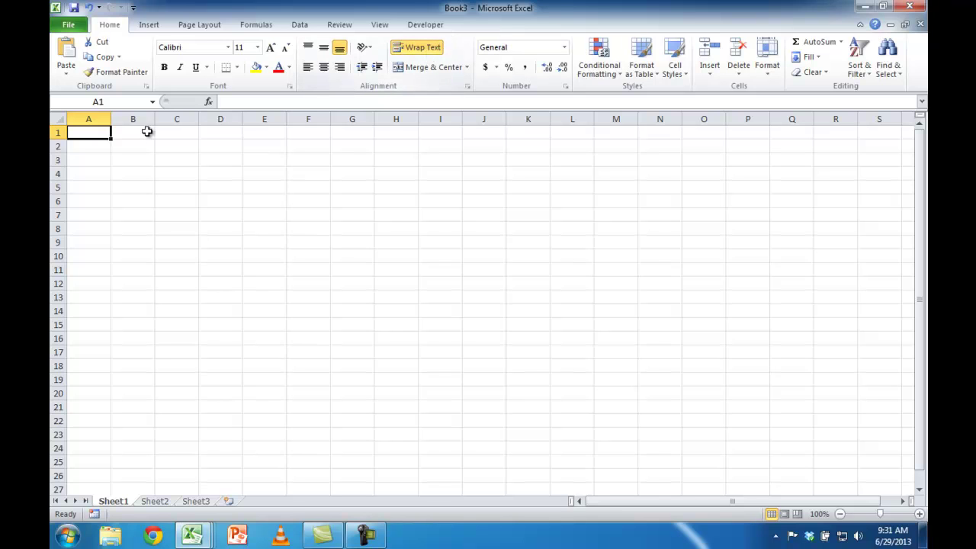
click(94, 145)
click(96, 133)
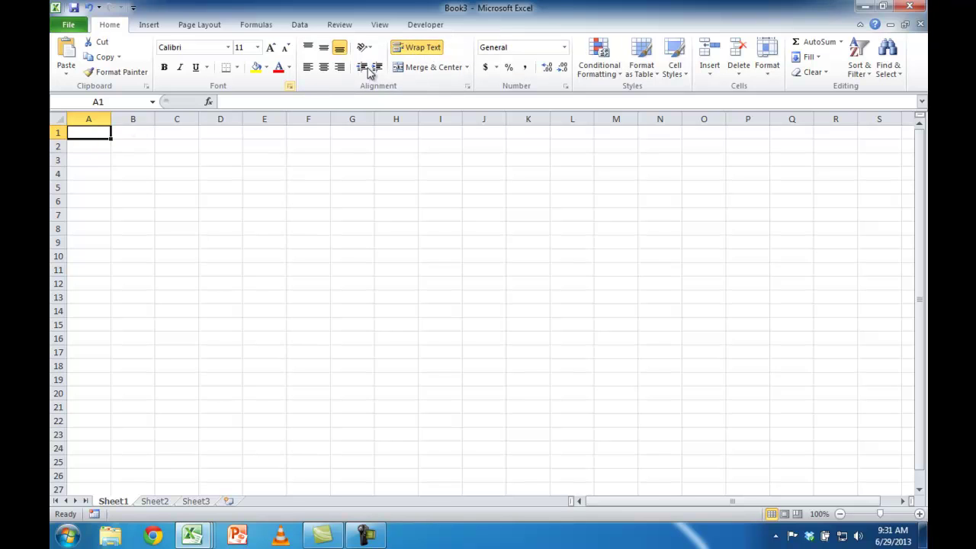
click(94, 147)
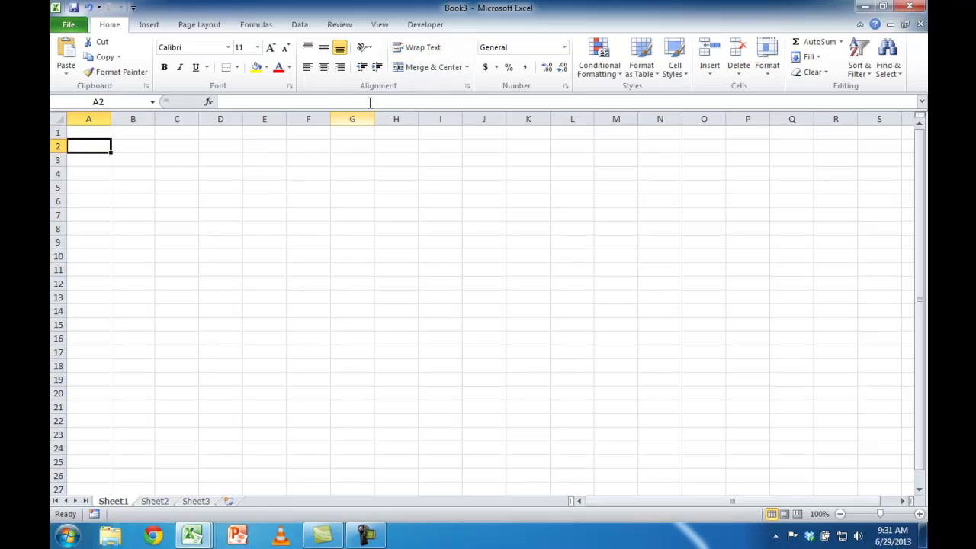
Draw a rectangle across columns H to M, which appears orange.
click(150, 26)
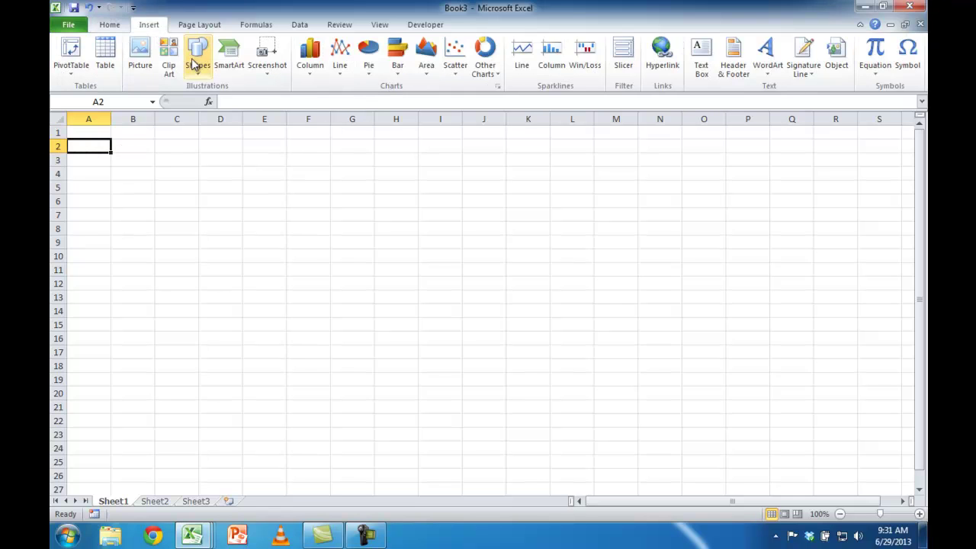
click(198, 57)
click(233, 102)
mouse_move(373, 216)
mouse_down()
mouse_move(511, 342)
mouse_move(622, 368)
mouse_up()
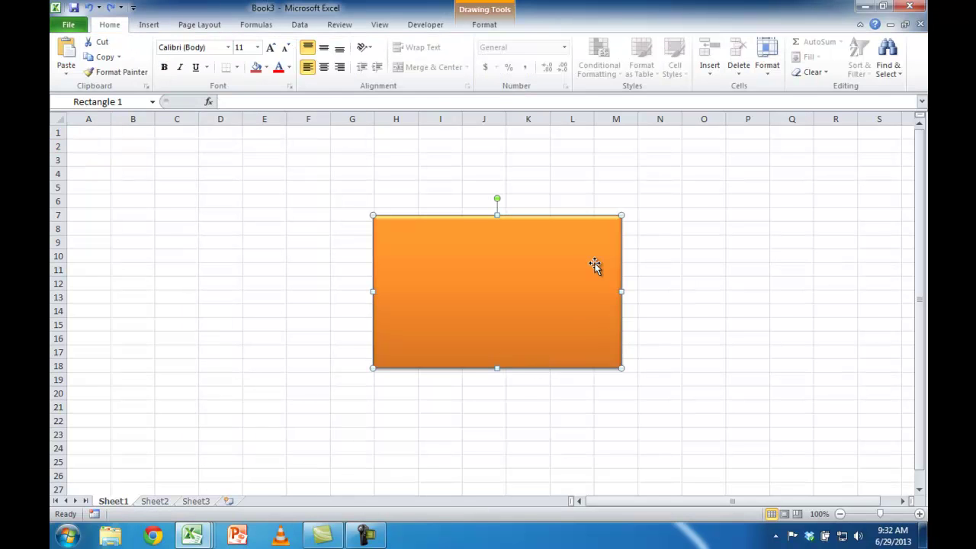